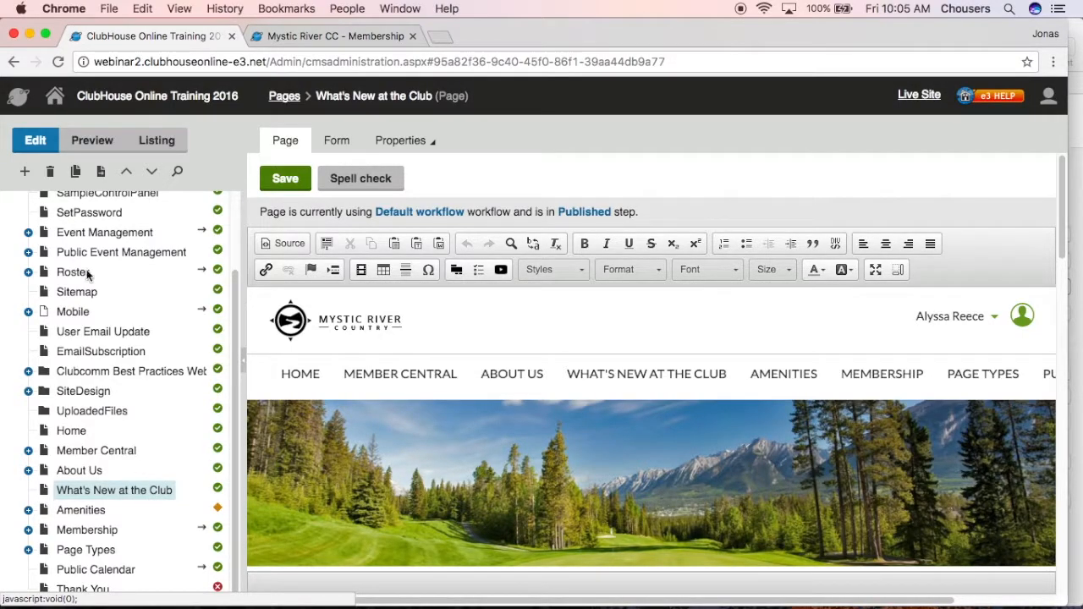
- Start adding a new page under What's New at the Club from the tree toolbar
left_click(26, 173)
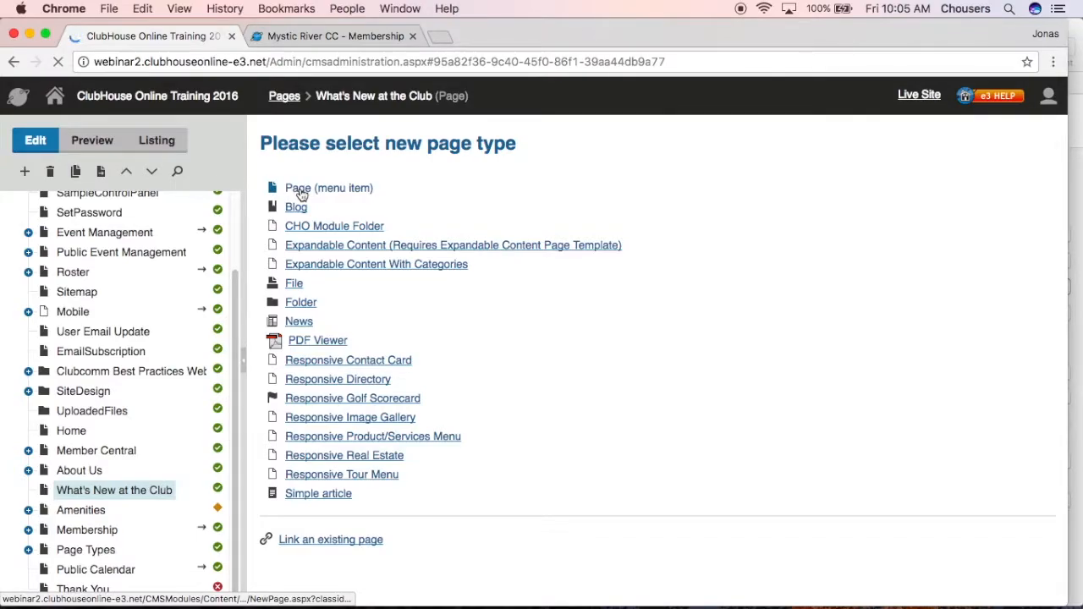
- Choose 'Page (menu item)' as the new page type
left_click(302, 191)
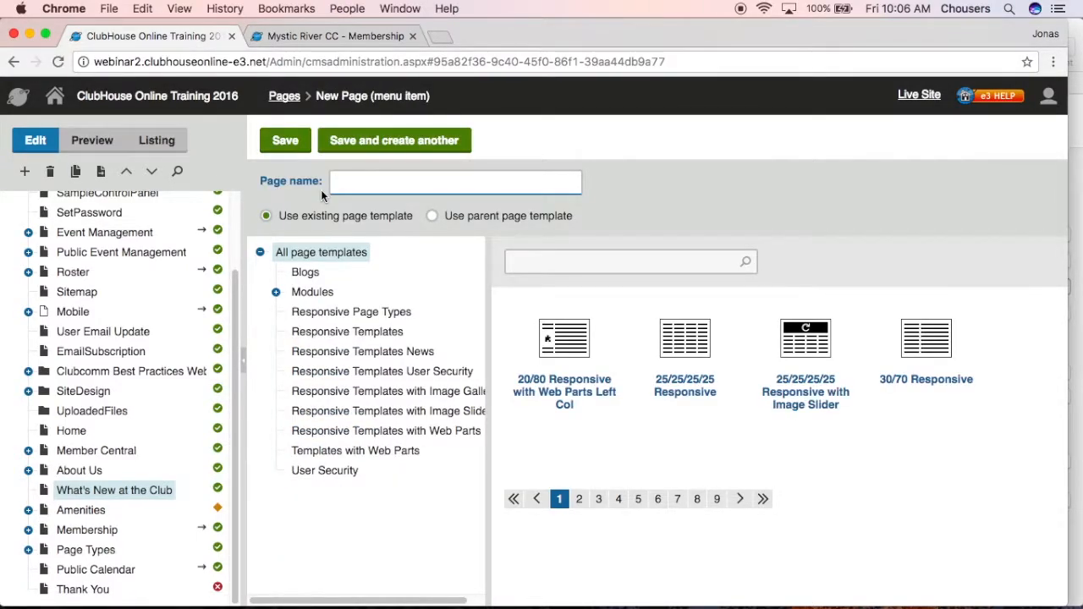
type("Hyperli")
type("nks")
- Pick the Basic Responsive template from Responsive Templates and save the Hyperlinks page
left_click(365, 330)
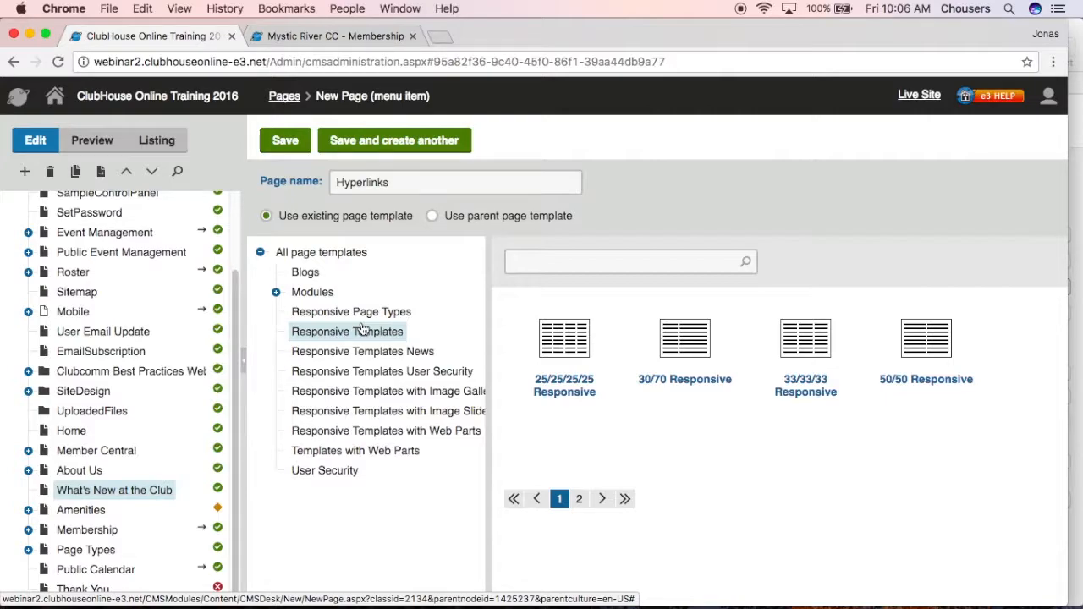
left_click(579, 500)
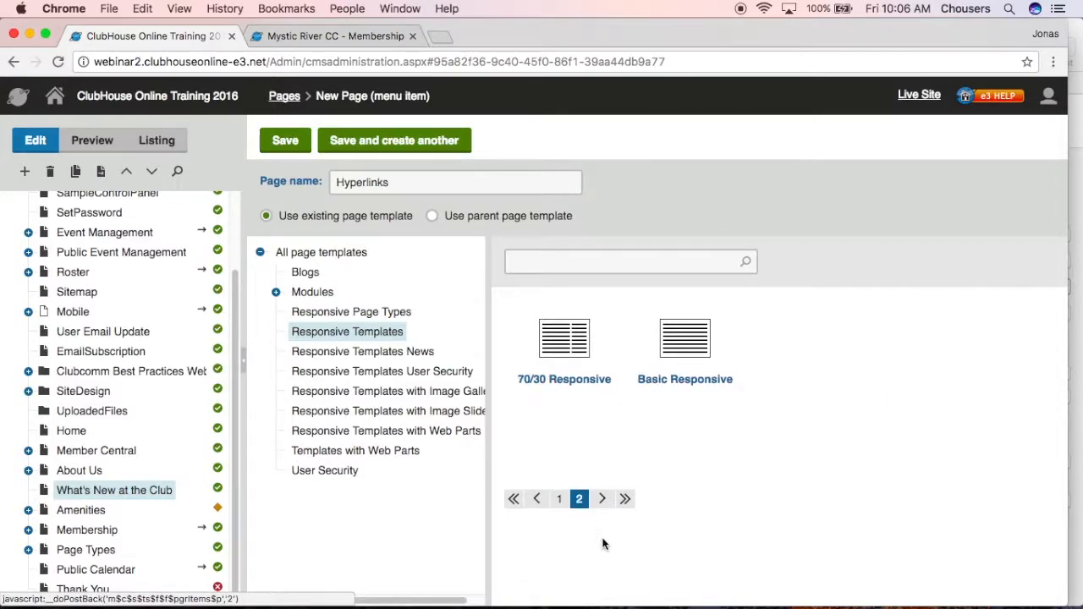
left_click(711, 354)
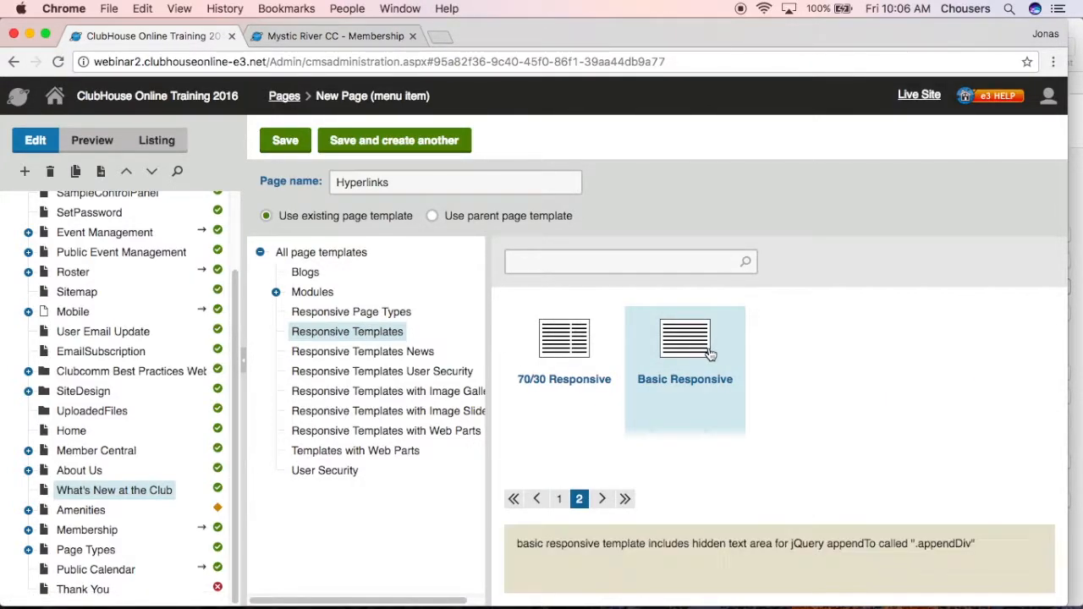
left_click(305, 145)
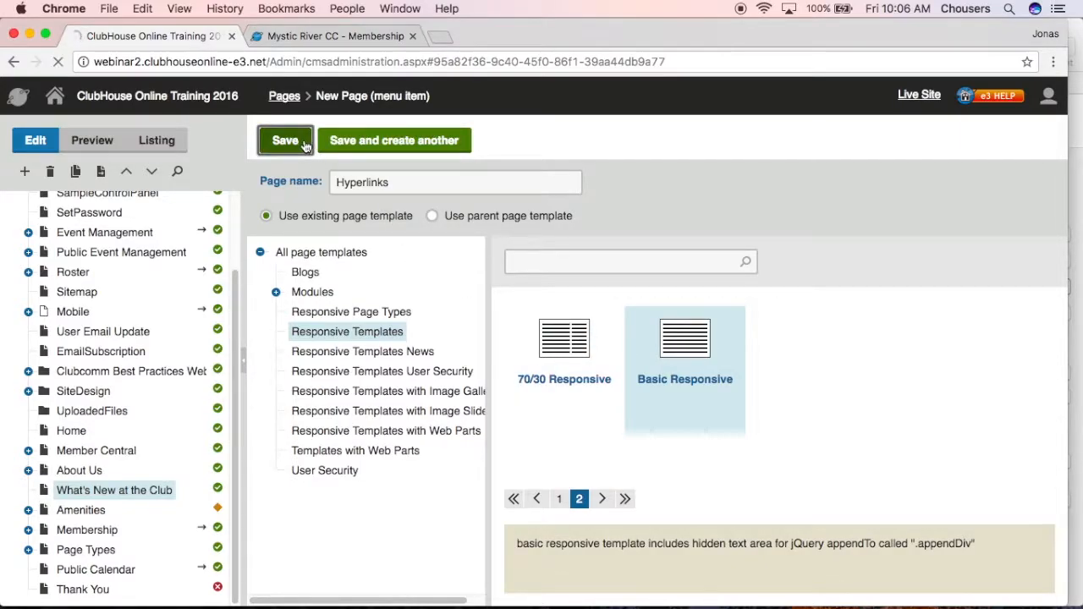